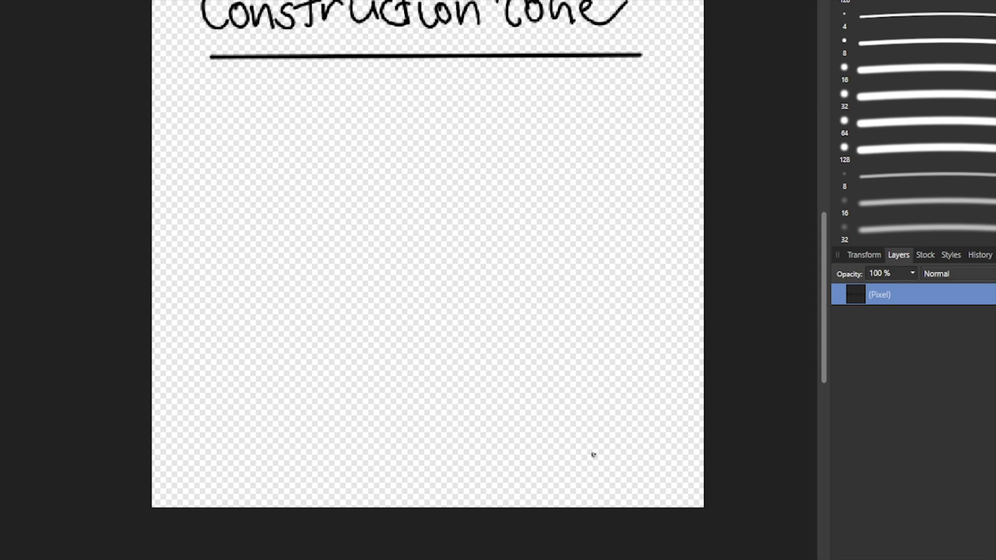
Close the side and bottom edges of a large straight-lined frame below the "Construction zone" heading.
left_click(615, 461, "shift")
key("ctrl+z")
left_click_drag(632, 461, 615, 460)
key("ctrl+z")
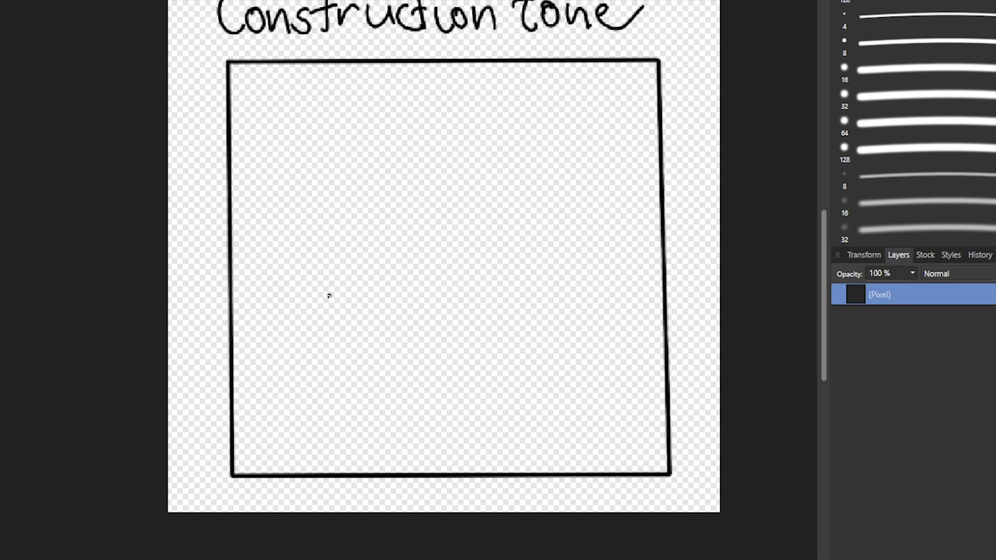
Draw a small square building outline in the left half of the large frame.
left_click_drag(305, 254, 305, 332)
left_click_drag(304, 254, 396, 251)
left_click_drag(307, 332, 397, 337)
key("ctrl+z")
left_click_drag(305, 329, 389, 330)
left_click_drag(397, 251, 395, 330)
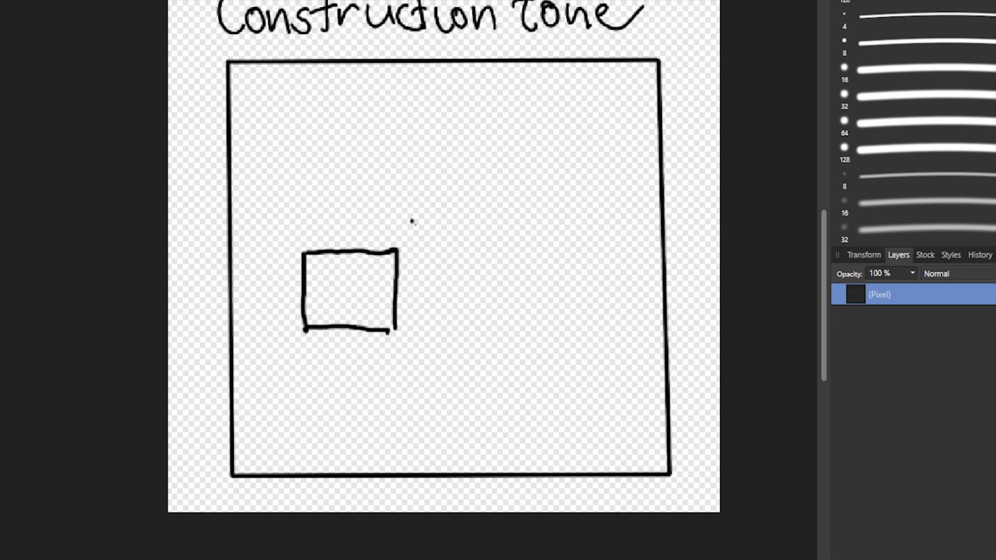
Label the small square building H1 by hand.
scroll(405, 211, "down", 3)
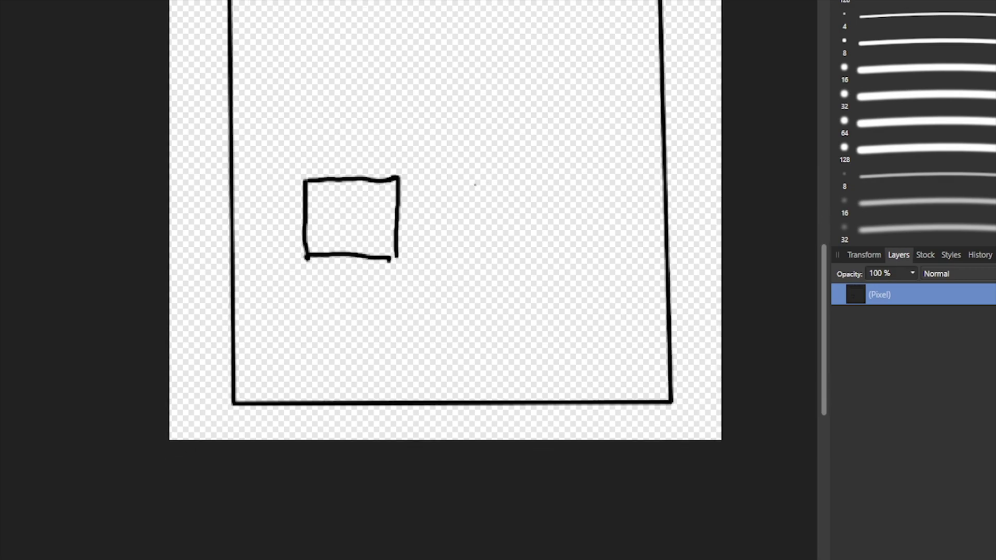
left_click_drag(327, 189, 326, 234)
left_click_drag(326, 212, 347, 212)
left_click_drag(346, 189, 346, 234)
left_click_drag(353, 229, 367, 236)
Extend two side walls down from the H1 square and hatch the inside edges of the square.
left_click_drag(310, 258, 313, 350)
left_click_drag(395, 256, 397, 308)
left_click_drag(396, 184, 382, 209)
left_click_drag(382, 184, 374, 193)
mouse_move(384, 188)
left_mouse_down()
mouse_move(370, 199)
mouse_move(380, 250)
mouse_move(314, 253)
mouse_move(359, 254)
left_mouse_up()
mouse_move(365, 181)
left_mouse_down()
mouse_move(356, 198)
mouse_move(317, 194)
mouse_move(306, 238)
left_mouse_up()
Outline the L-shaped area below H1 with a bottom line and a short ledge, and label it R1.
left_click_drag(318, 351, 429, 353)
mouse_move(396, 287)
left_mouse_down()
mouse_move(455, 293)
mouse_move(426, 287)
mouse_move(455, 289)
left_mouse_up()
key("ctrl+z")
mouse_move(334, 294)
left_mouse_down()
mouse_move(336, 319)
mouse_move(350, 311)
mouse_move(380, 323)
left_mouse_up()
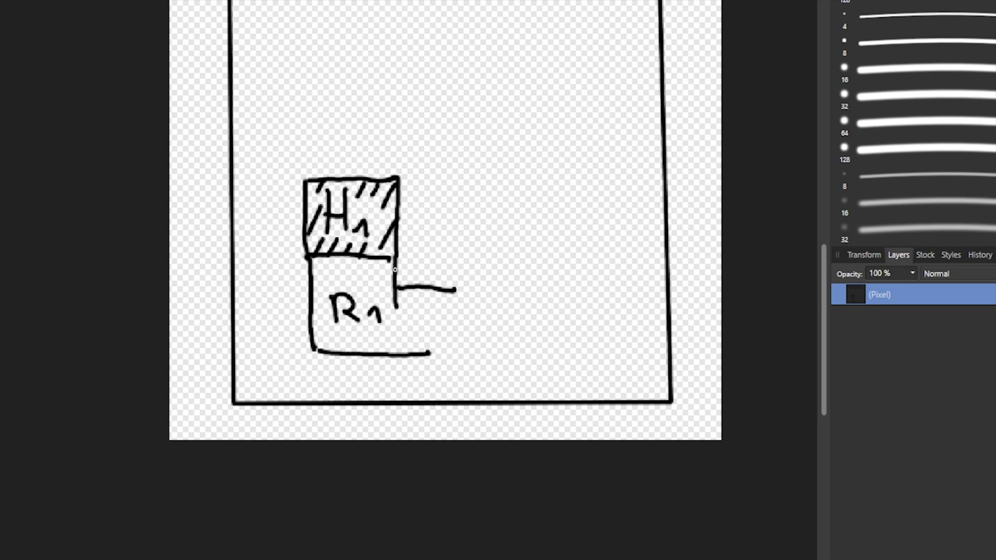
Draw a small diamond beside H1 and two horizontal lines, one just above H1 and one further right.
mouse_move(419, 254)
left_mouse_down()
mouse_move(439, 237)
mouse_move(454, 262)
mouse_move(430, 276)
mouse_move(456, 263)
mouse_move(409, 266)
left_mouse_up()
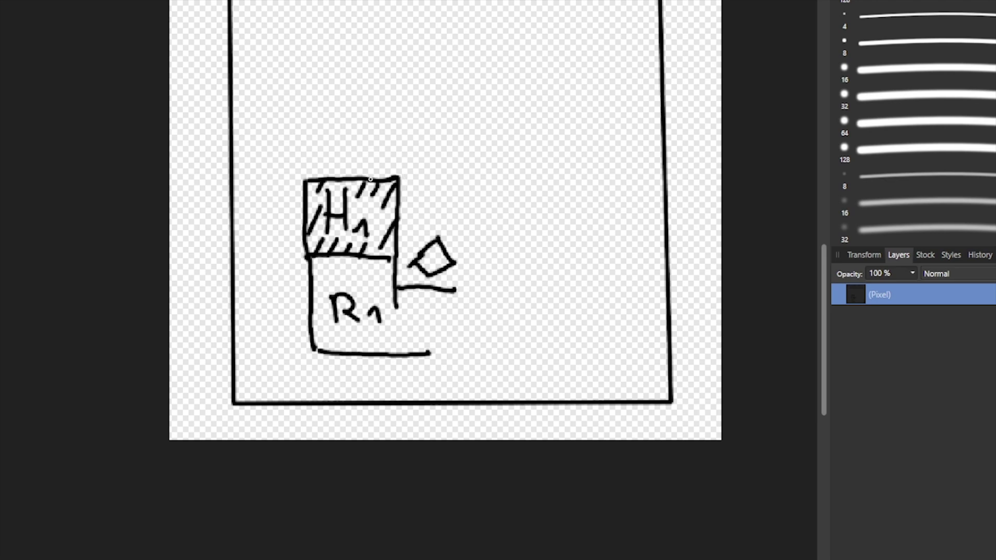
left_click_drag(306, 167, 398, 165)
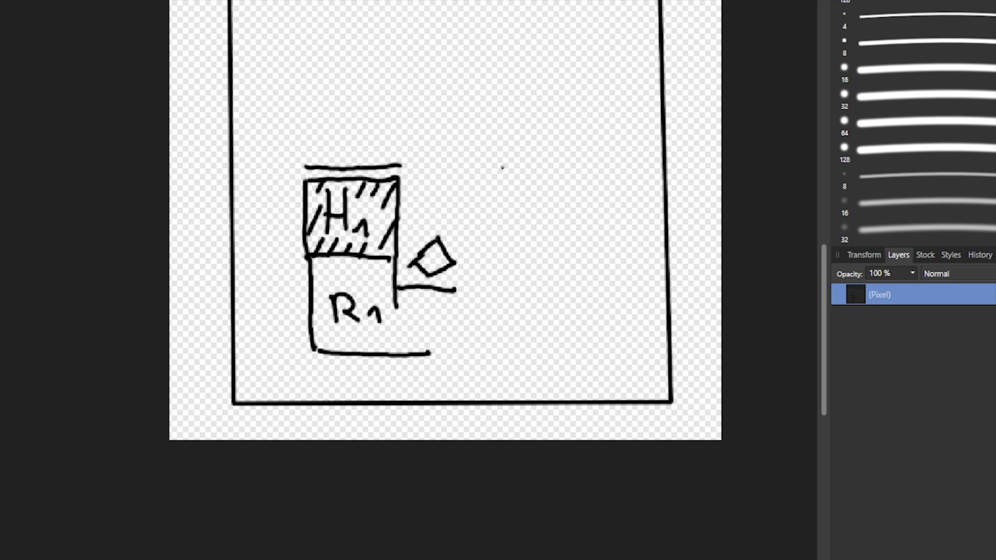
left_click_drag(472, 168, 602, 167)
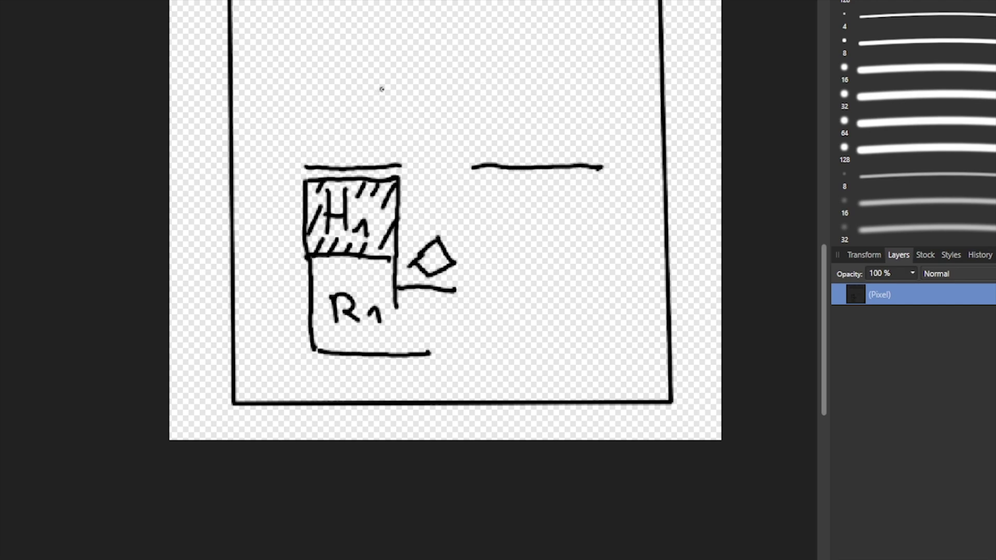
left_click_drag(394, 68, 393, 151)
left_click_drag(308, 141, 393, 141)
mouse_move(308, 68)
left_mouse_down()
mouse_move(310, 139)
mouse_move(370, 66)
mouse_move(396, 64)
left_mouse_up()
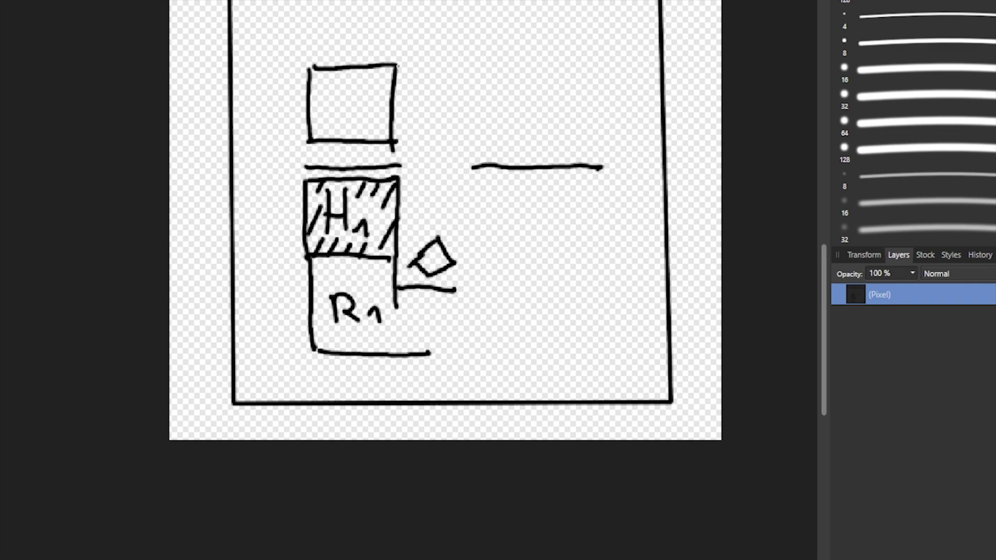
key("ctrl+z")
key("ctrl+z")
key("ctrl+z")
key("ctrl+z")
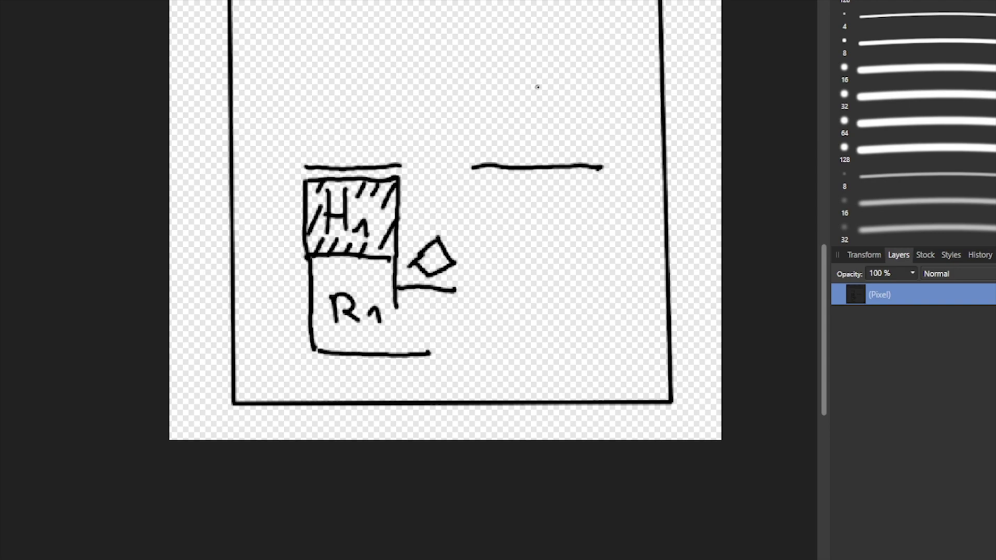
Draw a rectangular building labelled H2 above the right horizontal line, with an adjoining open area labelled R2.
mouse_move(505, 81)
left_mouse_down()
mouse_move(501, 151)
mouse_move(607, 149)
mouse_move(611, 74)
mouse_move(568, 74)
mouse_move(612, 74)
left_mouse_up()
left_click_drag(440, 77, 504, 78)
left_click_drag(442, 147, 500, 148)
mouse_move(542, 102)
left_mouse_down()
mouse_move(538, 127)
mouse_move(551, 114)
left_mouse_up()
mouse_move(559, 99)
left_mouse_down()
mouse_move(553, 127)
mouse_move(580, 131)
left_mouse_up()
mouse_move(464, 107)
left_mouse_down()
mouse_move(465, 128)
mouse_move(511, 135)
left_mouse_up()
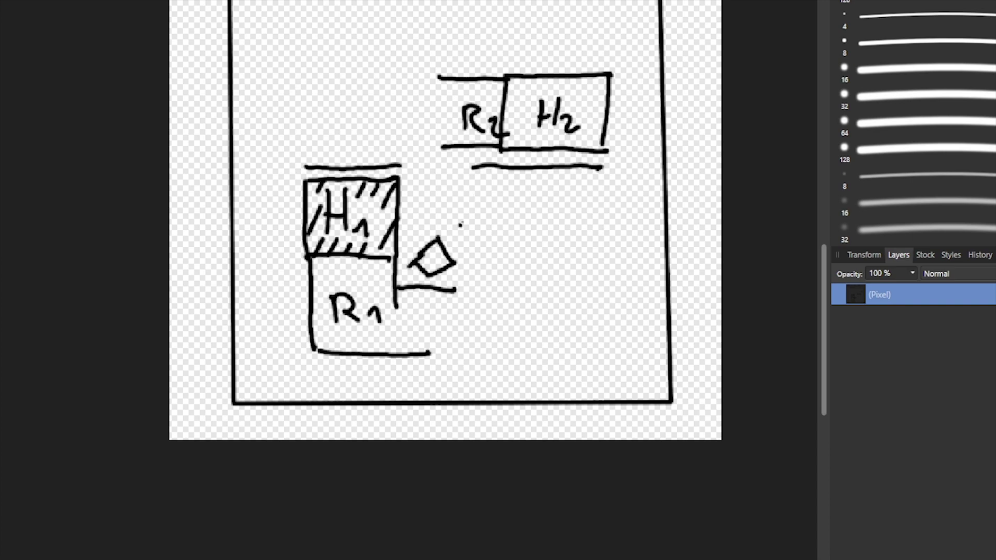
Draw an upright rectangular block below H2 and a horizontal block underneath it.
left_click_drag(535, 189, 530, 250)
mouse_move(535, 186)
left_mouse_down()
mouse_move(563, 187)
mouse_move(559, 257)
mouse_move(527, 253)
mouse_move(559, 253)
left_mouse_up()
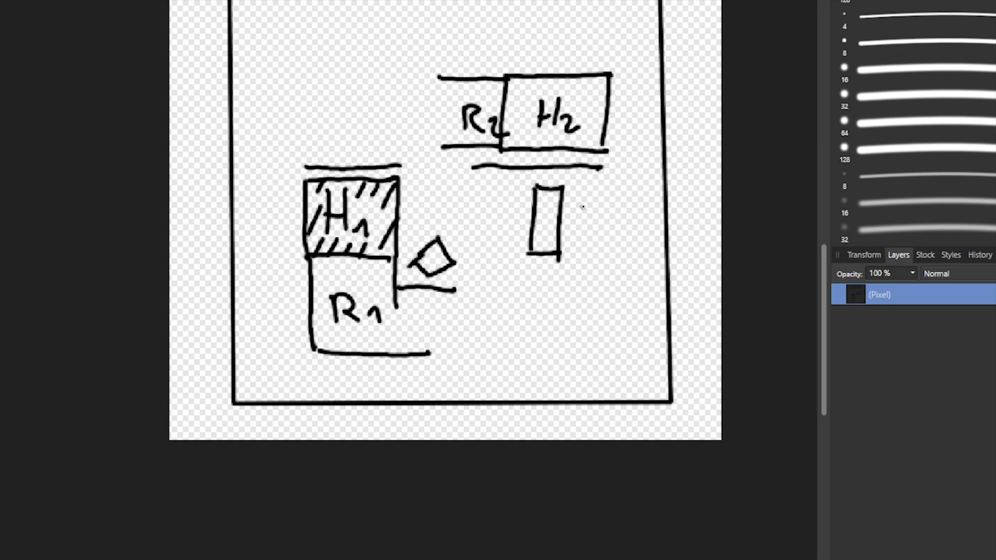
mouse_move(506, 286)
left_mouse_down()
mouse_move(575, 286)
mouse_move(536, 287)
mouse_move(575, 298)
left_mouse_up()
key("ctrl+z")
mouse_move(502, 285)
left_mouse_down()
mouse_move(508, 314)
mouse_move(577, 315)
left_mouse_up()
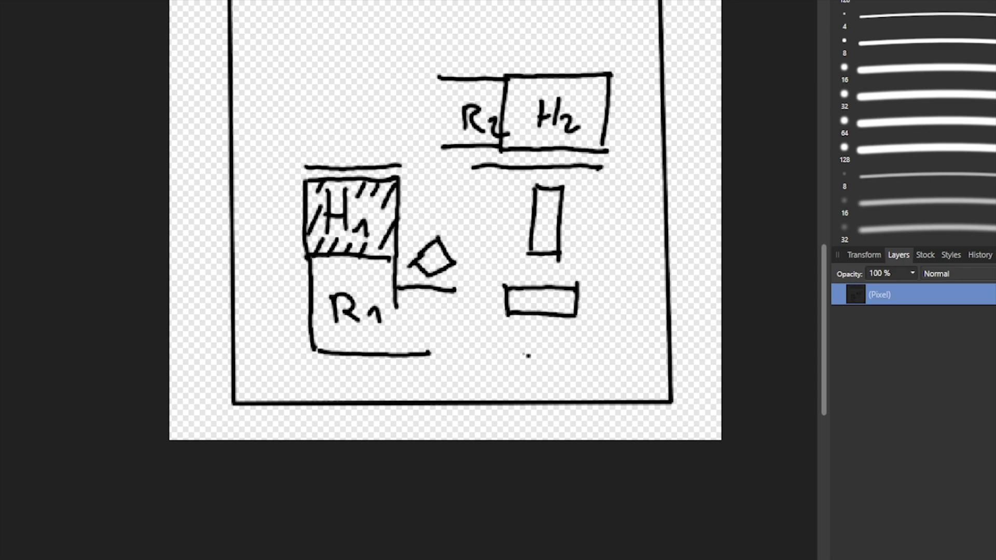
Draw a tilted block above the small diamond and a narrow upright block between H1 and R2.
mouse_move(425, 180)
left_mouse_down()
mouse_move(472, 232)
mouse_move(464, 179)
mouse_move(498, 225)
mouse_move(483, 241)
left_mouse_up()
key("ctrl+z")
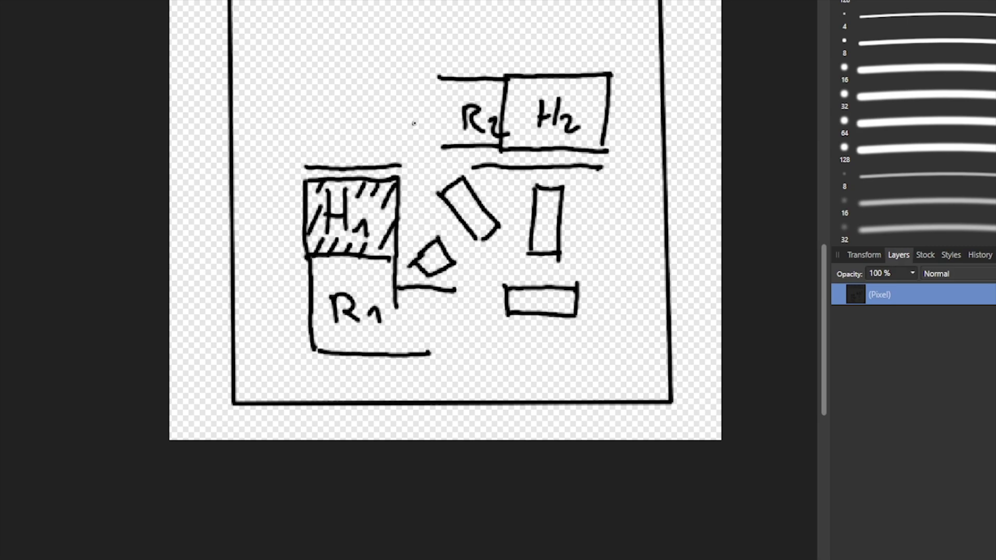
mouse_move(411, 111)
left_mouse_down()
mouse_move(411, 197)
mouse_move(428, 200)
mouse_move(435, 111)
mouse_move(410, 115)
left_mouse_up()
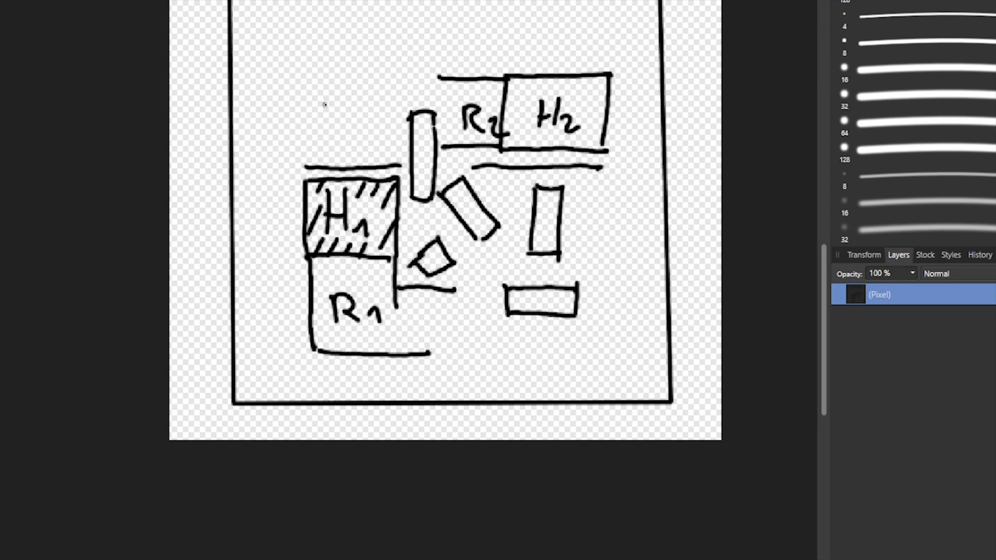
mouse_move(369, 84)
left_mouse_down()
mouse_move(325, 132)
mouse_move(349, 152)
mouse_move(394, 108)
mouse_move(366, 83)
left_mouse_up()
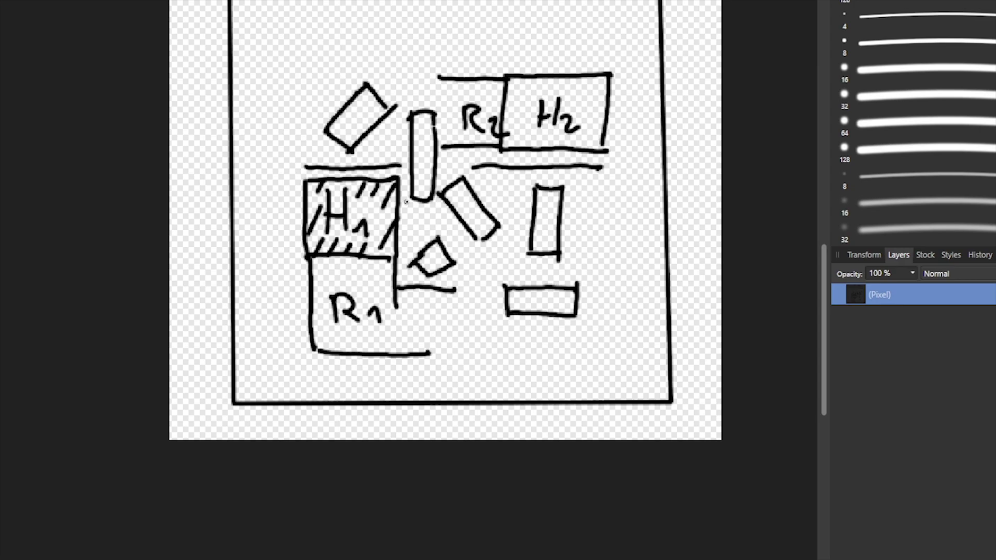
key("ctrl+z")
key("ctrl+z")
key("ctrl+z")
key("ctrl+z")
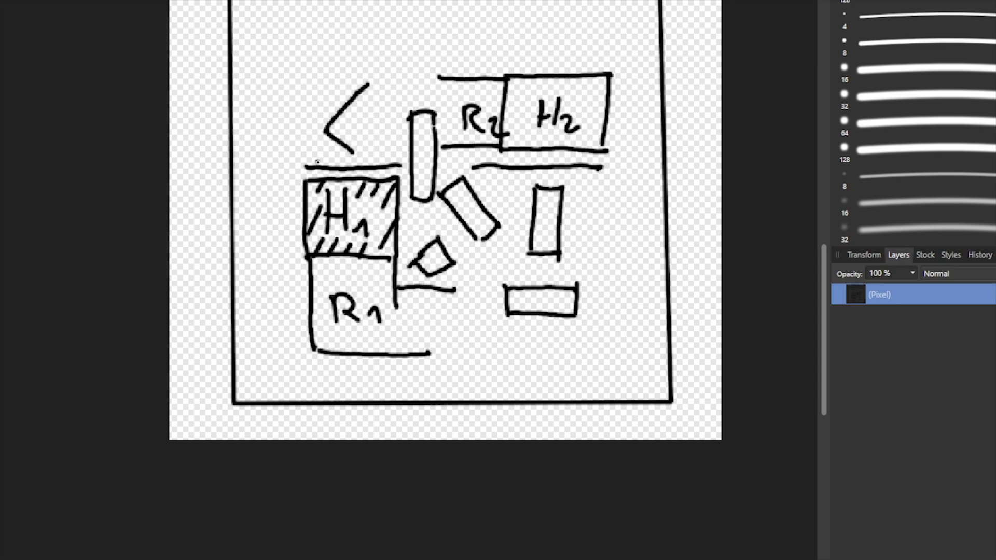
Draw a rectangular box directly on top of H1, matching its width.
left_click_drag(305, 177, 310, 126)
key("ctrl+z")
mouse_move(305, 179)
left_mouse_down()
mouse_move(305, 113)
mouse_move(404, 117)
left_mouse_up()
key("ctrl+z")
mouse_move(304, 114)
left_mouse_down()
mouse_move(399, 125)
mouse_move(397, 114)
mouse_move(395, 178)
left_mouse_up()
Draw a tighter boundary frame around the whole layout sketch.
mouse_move(298, 75)
left_mouse_down()
mouse_move(301, 355)
mouse_move(378, 370)
mouse_move(638, 359)
left_mouse_up()
key("ctrl+z")
left_click_drag(638, 51, 630, 366)
left_click_drag(297, 59, 642, 53)
left_click_drag(290, 35, 552, 26)
key("ctrl+z")
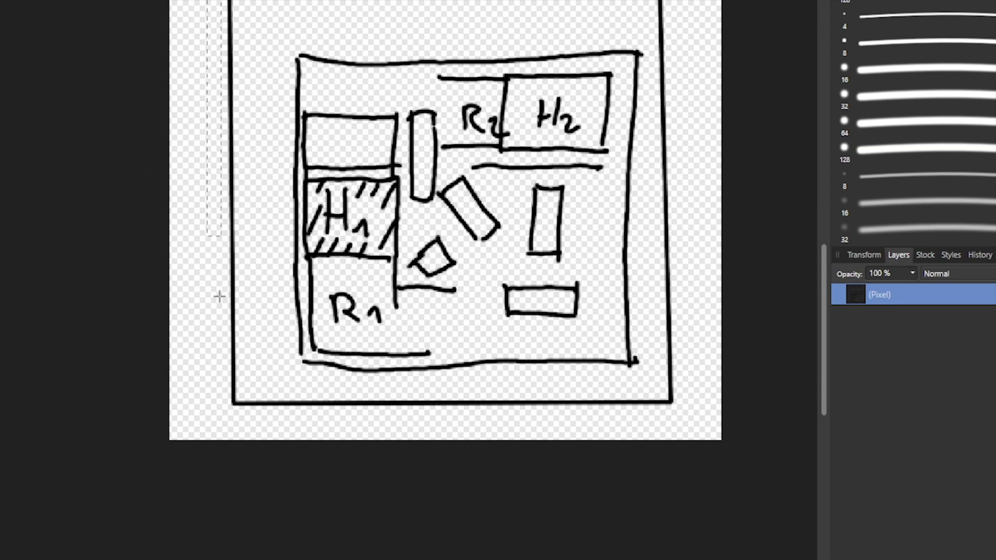
Select and delete the edges of the large outer frame, keeping the tighter boundary around the layout.
key("ctrl+z")
left_click_drag(237, 380, 685, 456)
key("Delete")
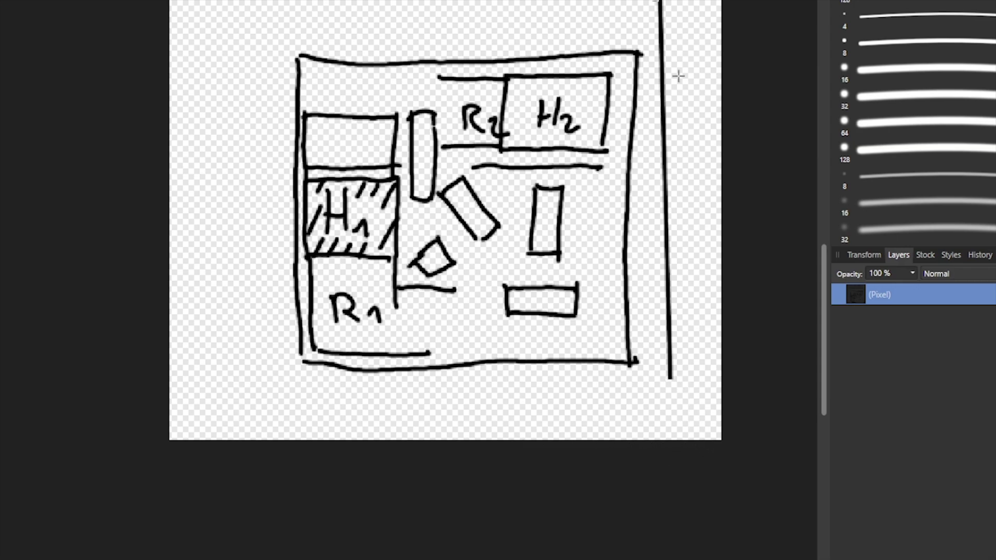
left_click_drag(652, 5, 719, 412)
key("Delete")
scroll(693, 305, "up", 4)
left_click_drag(222, 64, 703, 122)
key("Delete")
Select the layout sketch, scale it down and place it below the left half of the heading.
key("v")
key("ctrl+d")
key("m")
left_click_drag(257, 127, 445, 307)
key("v")
Paste the other layout group, scale it down to the right of the first sketch, and nudge the first slightly down.
key("ctrl+v")
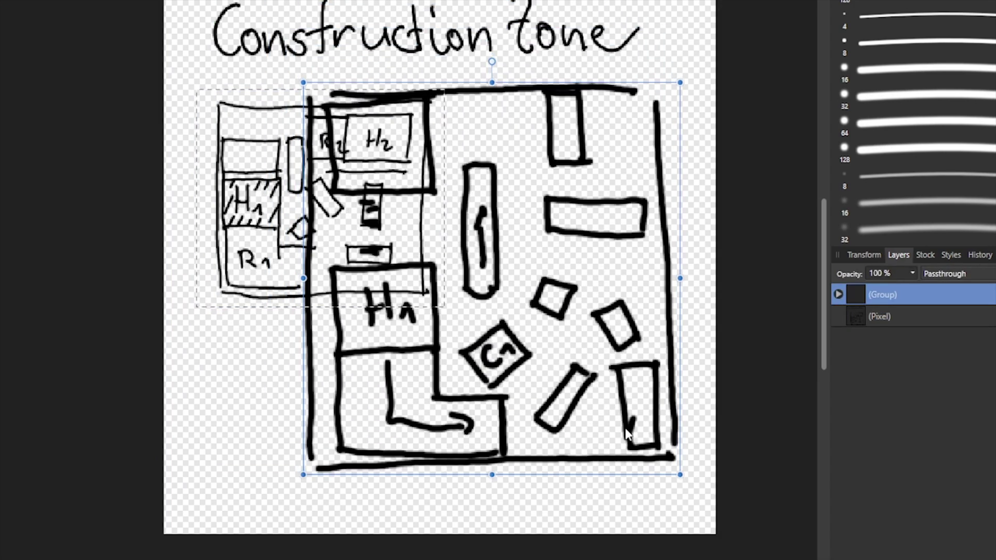
left_click_drag(680, 474, 524, 306)
left_click_drag(499, 276, 646, 280)
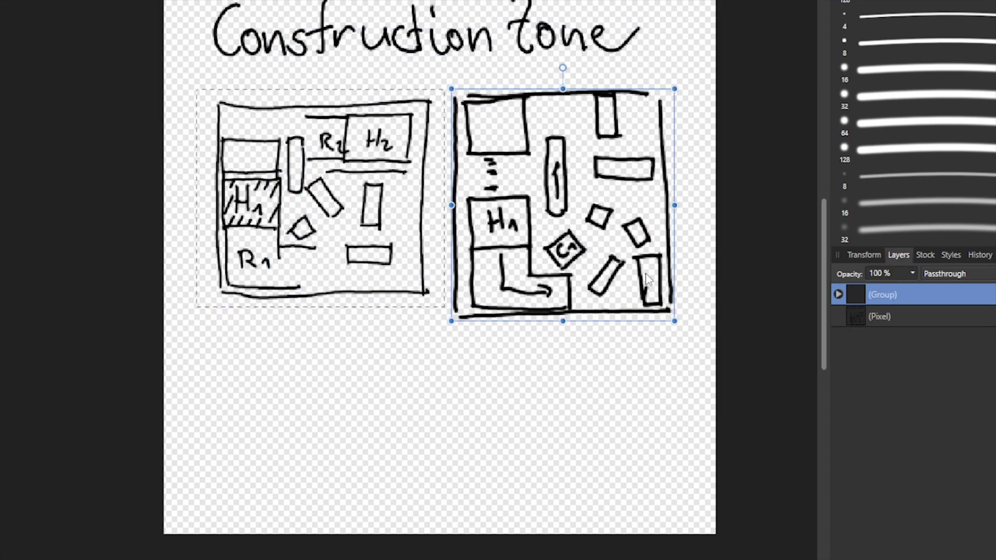
key("ctrl+d")
left_click_drag(378, 225, 379, 230)
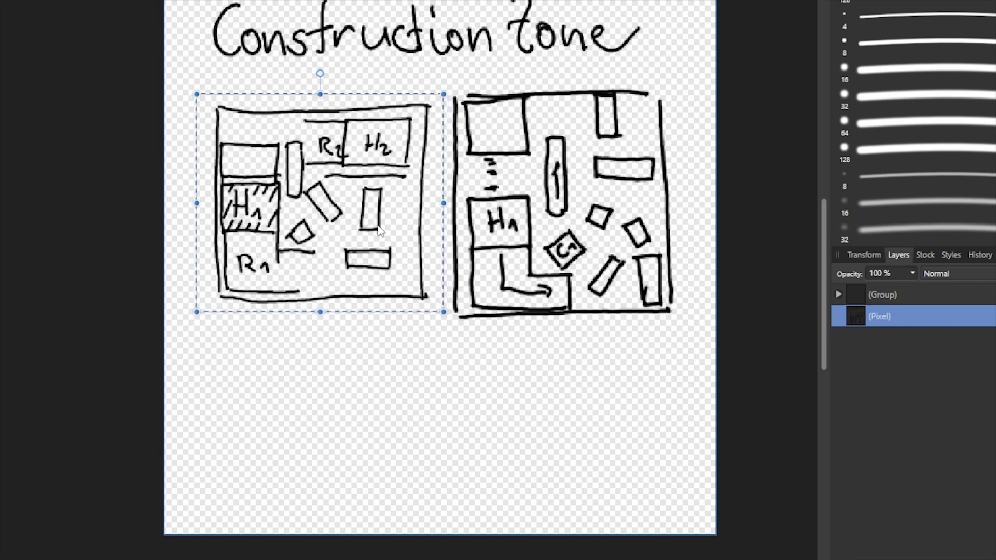
key("ctrl+d")
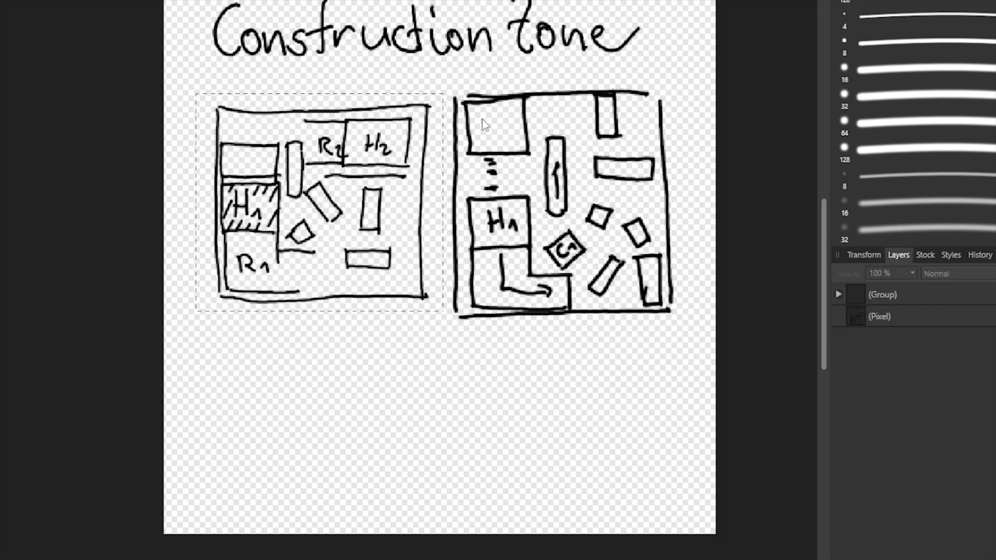